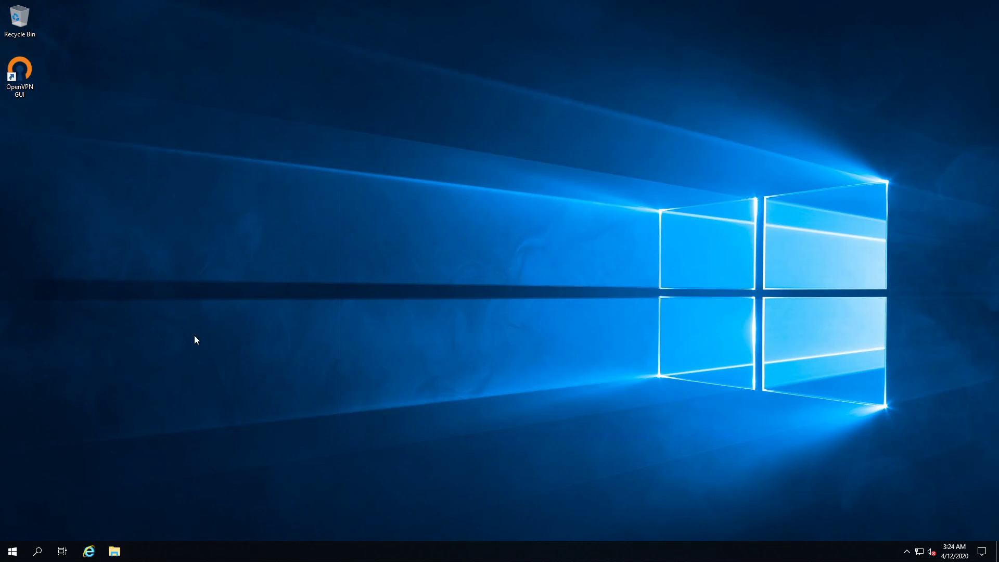
# Open Server Manager and dismiss the Windows Admin Center message so it is not shown again.
pyautogui.click(13, 551)
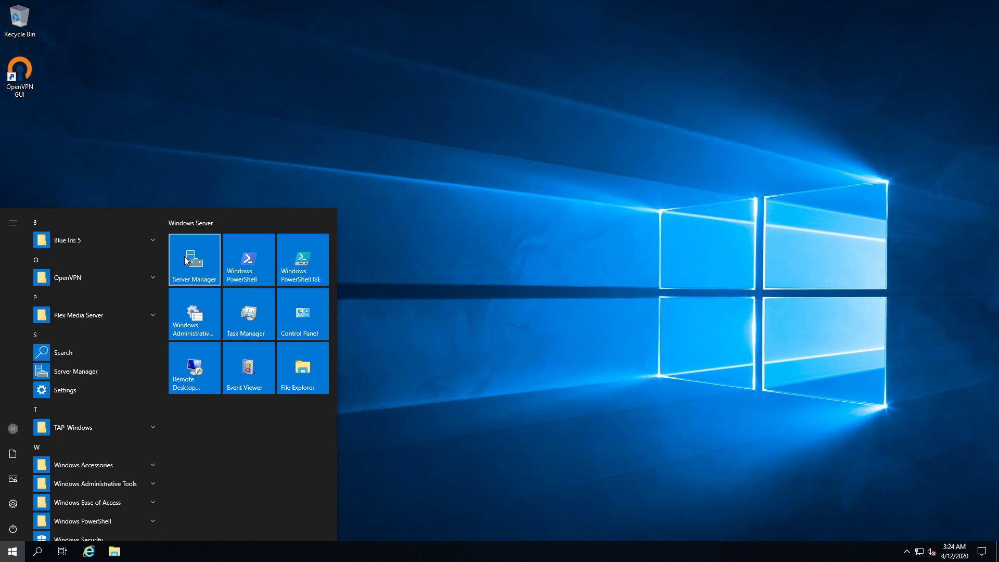
pyautogui.click(194, 260)
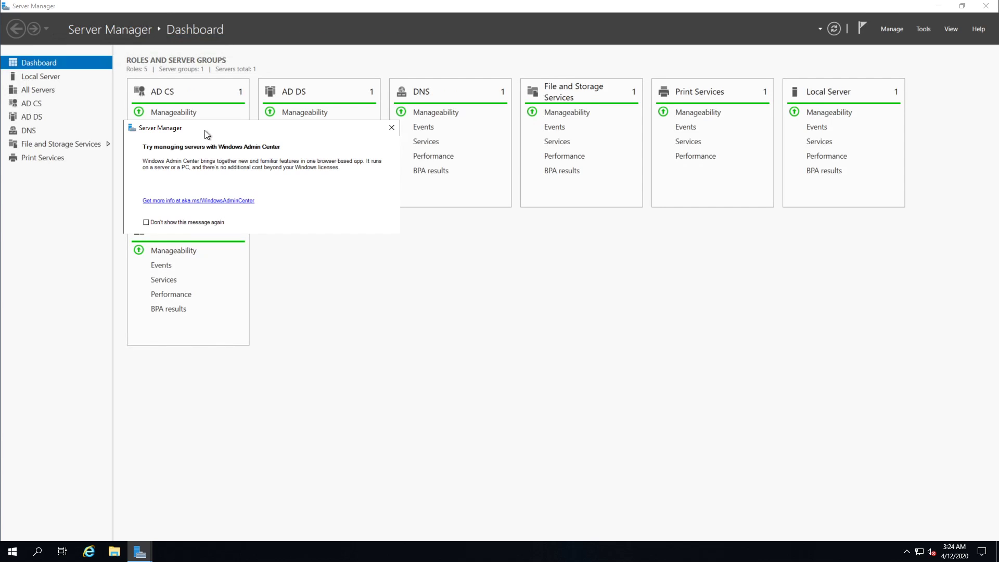
pyautogui.moveTo(210, 130); pyautogui.dragTo(235, 127)
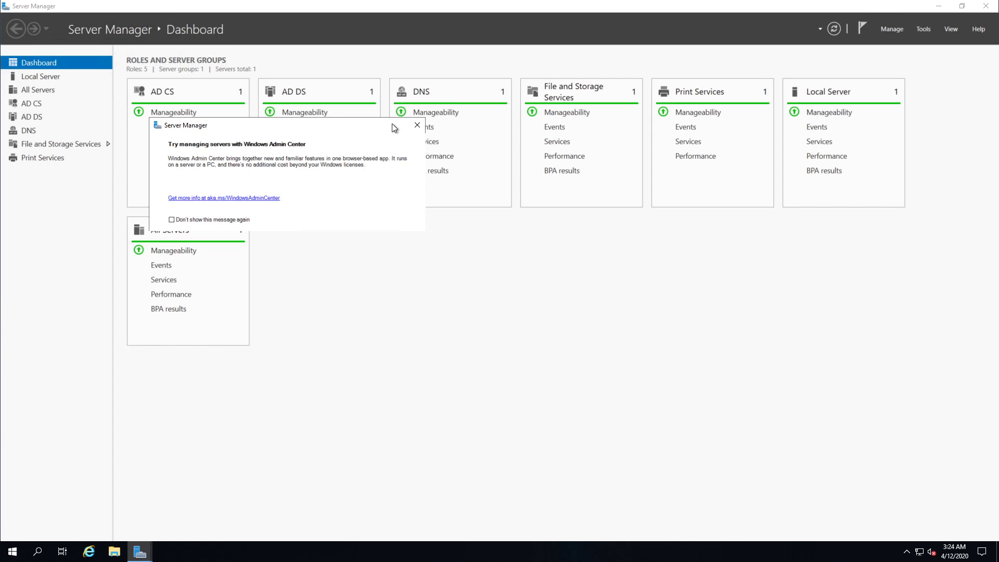
pyautogui.click(231, 222)
pyautogui.click(417, 125)
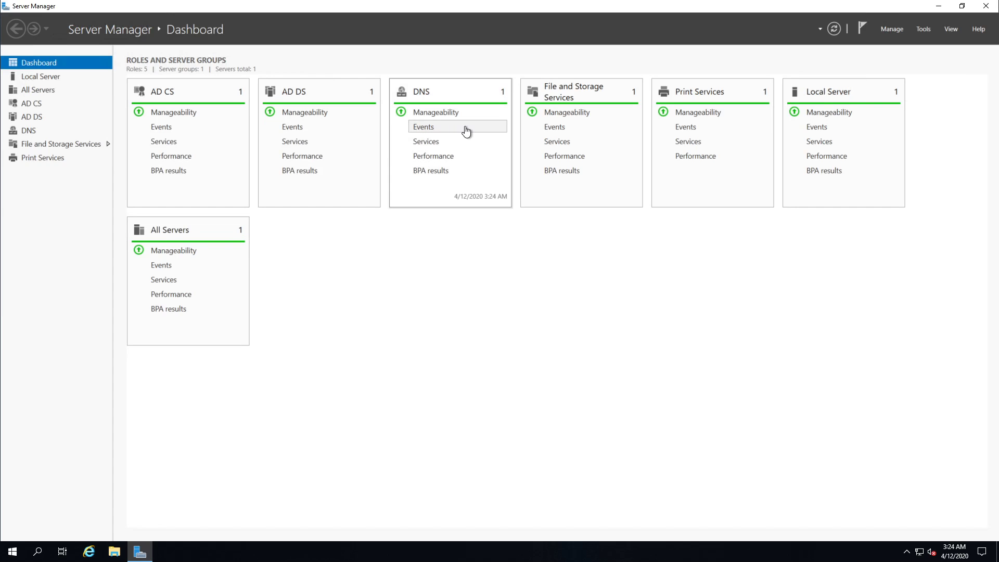
# Open Active Directory Users and Computers from Server Manager, and close both windows.
pyautogui.click(923, 30)
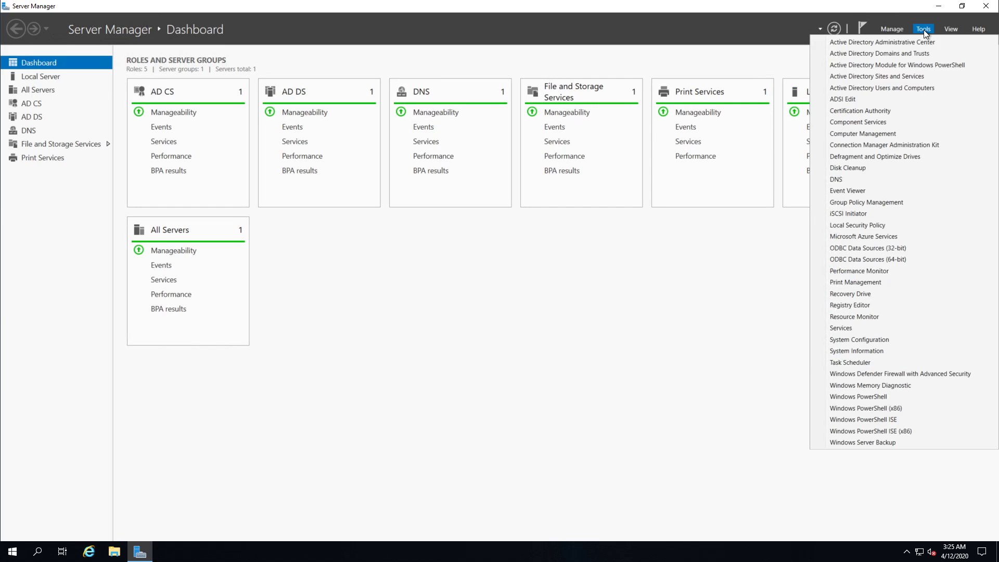
pyautogui.click(890, 89)
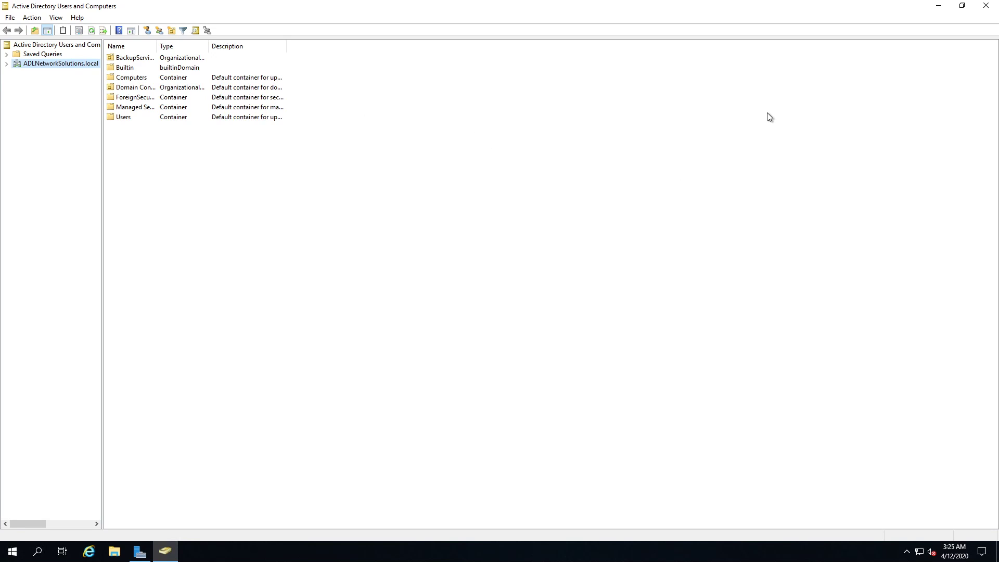
pyautogui.click(986, 6)
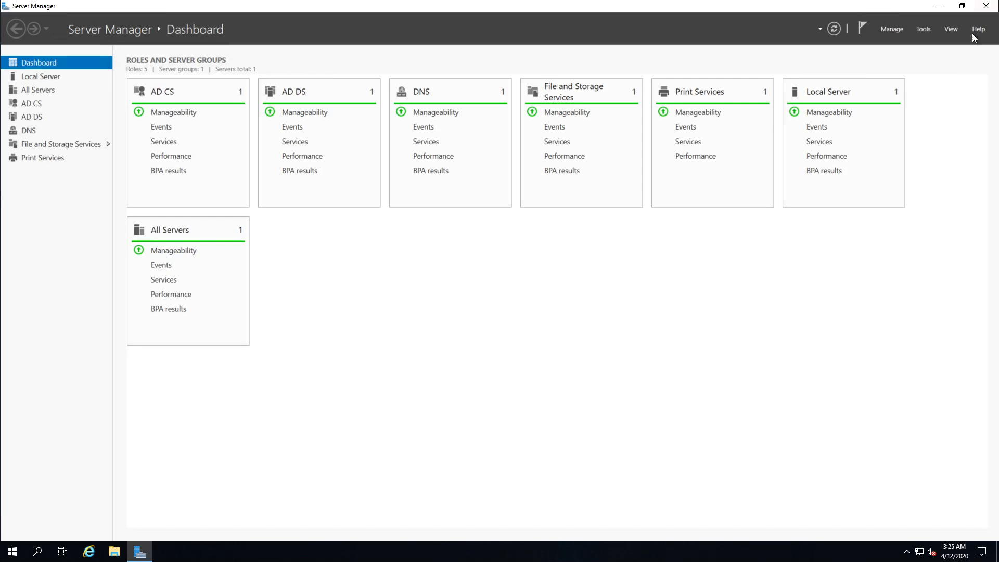
pyautogui.click(985, 6)
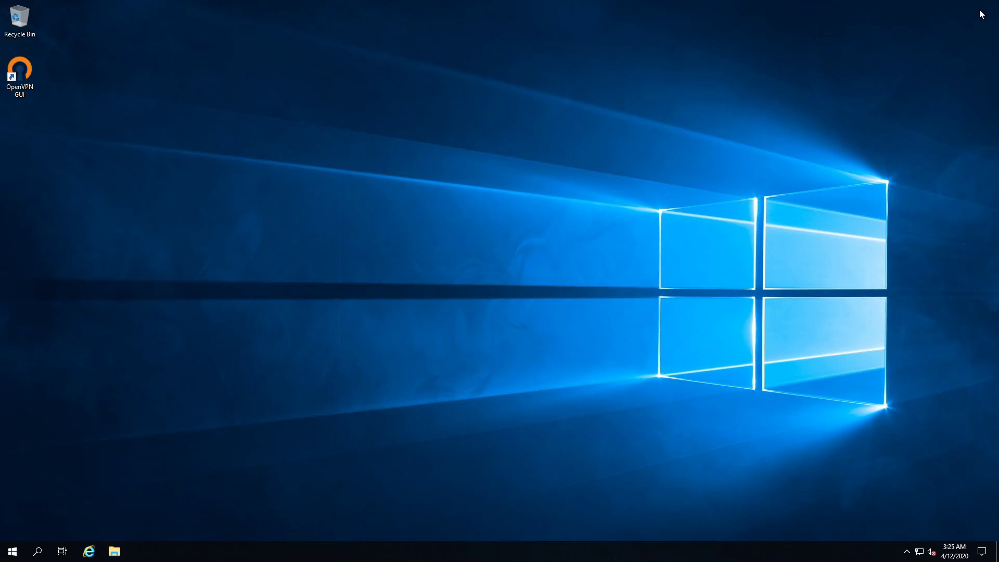
# Open Active Directory Users and Computers from the Windows Administrative Tools.
pyautogui.click(12, 552)
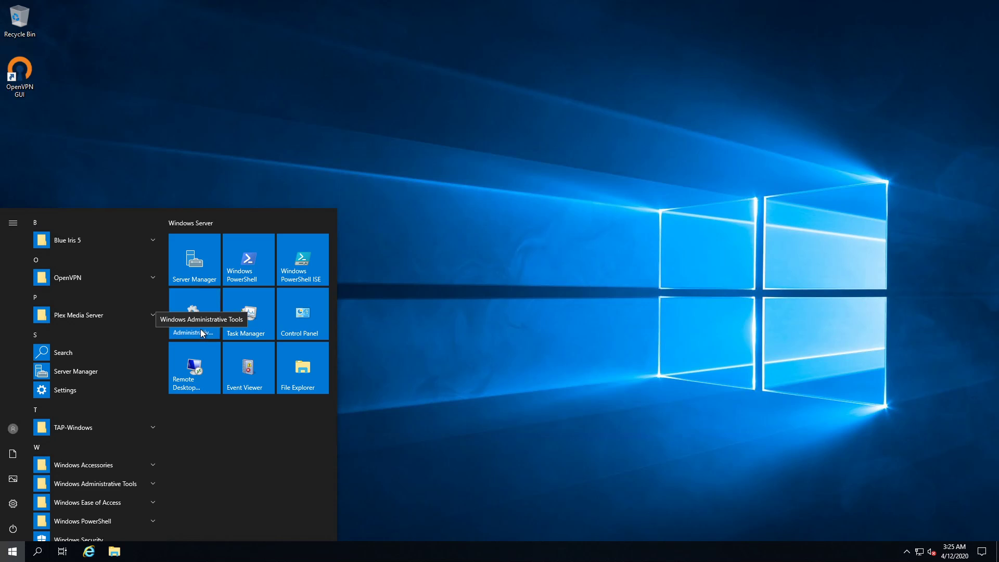
pyautogui.click(202, 334)
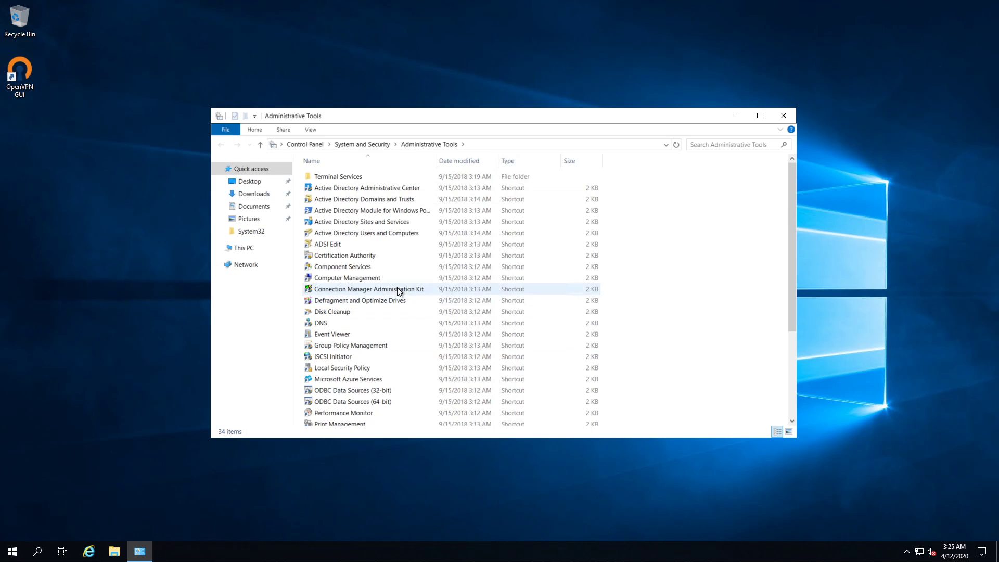
pyautogui.doubleClick(353, 237)
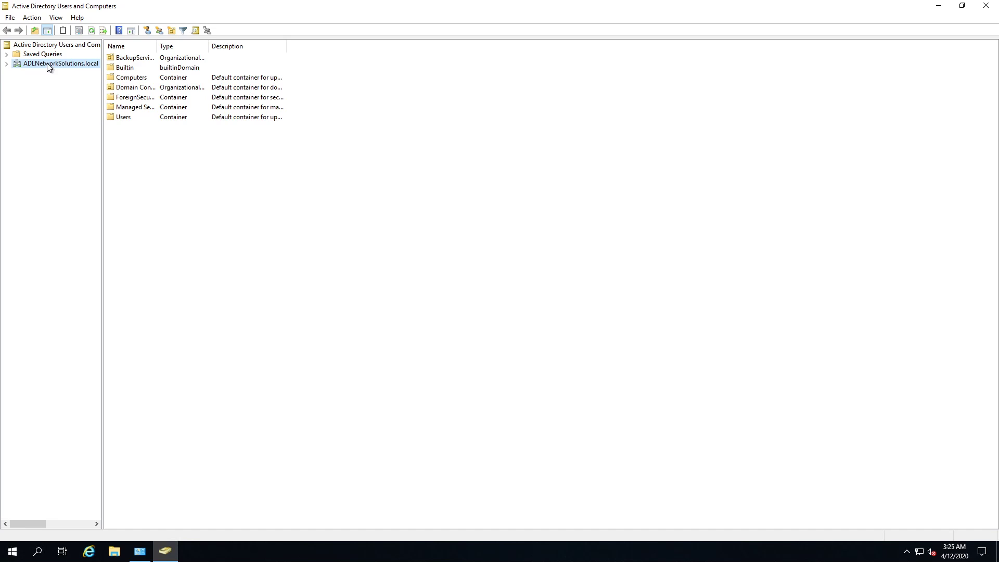
# Create an organizational unit named Sales in the ADLNetworkSolutions.local domain.
pyautogui.click(7, 64)
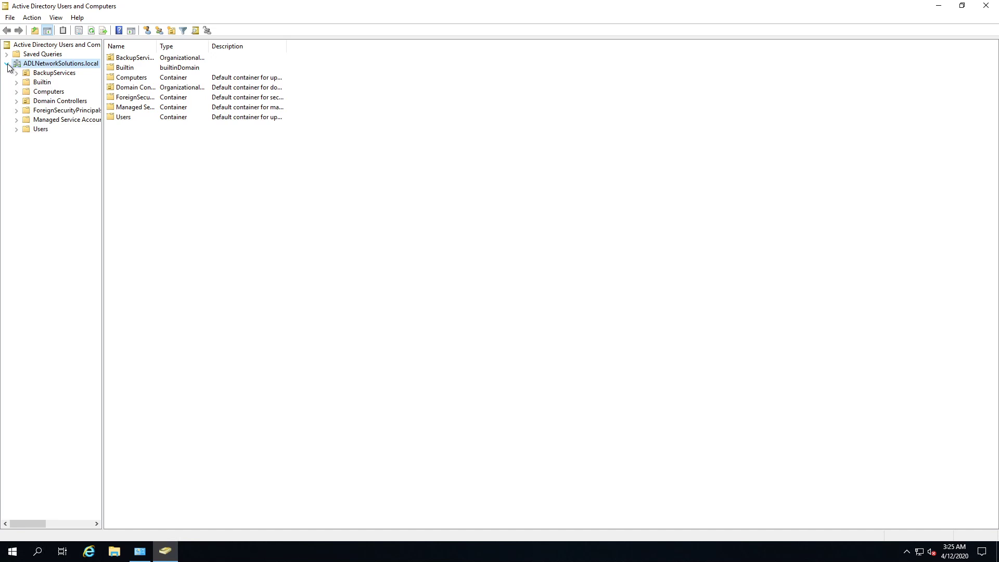
pyautogui.rightClick(40, 64)
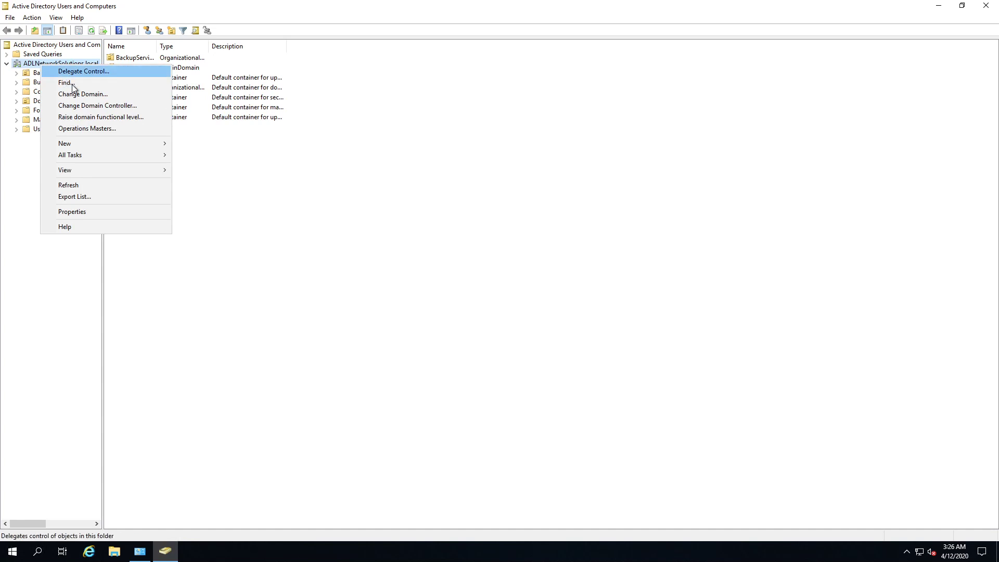
pyautogui.moveTo(101, 146)
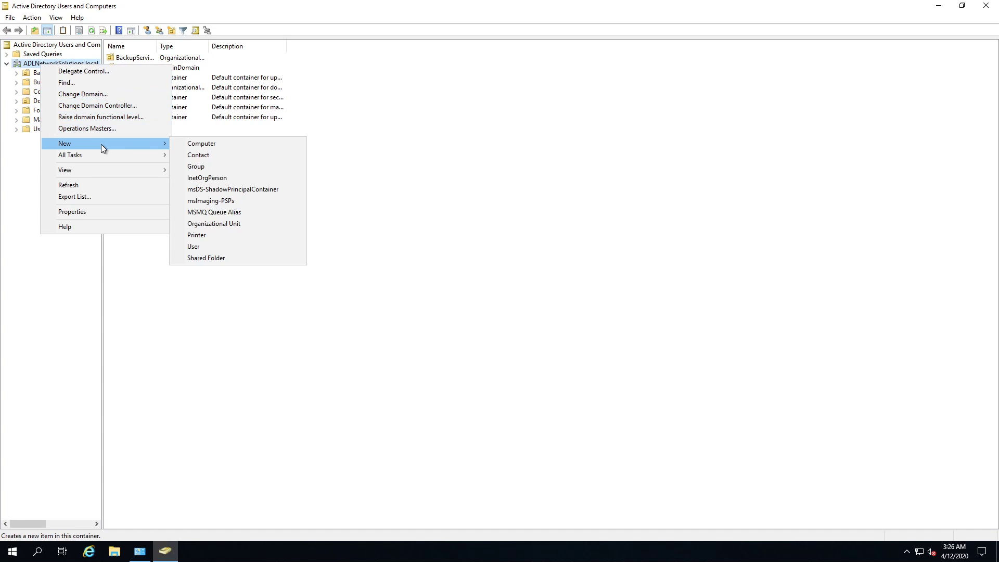
pyautogui.click(223, 224)
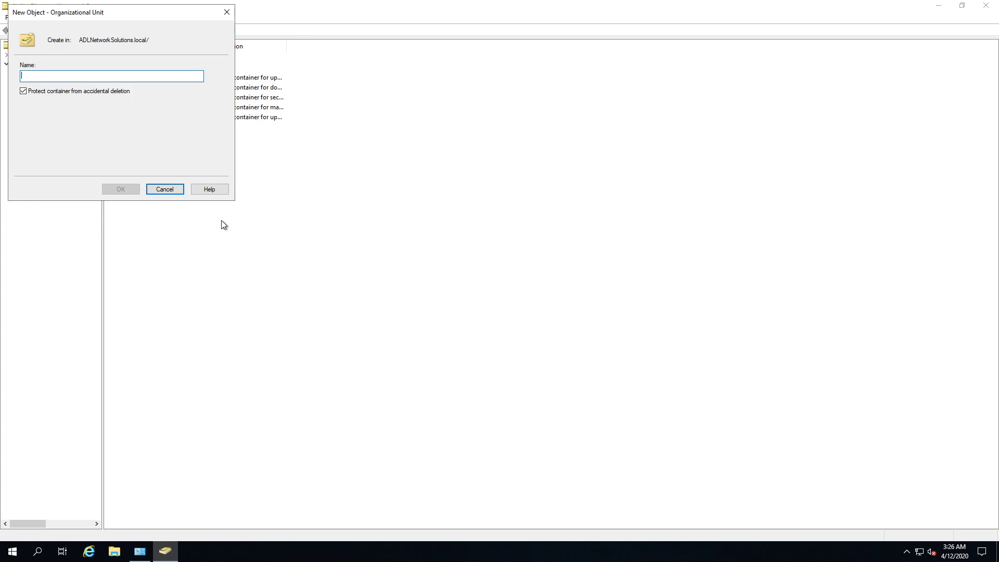
pyautogui.write('S')
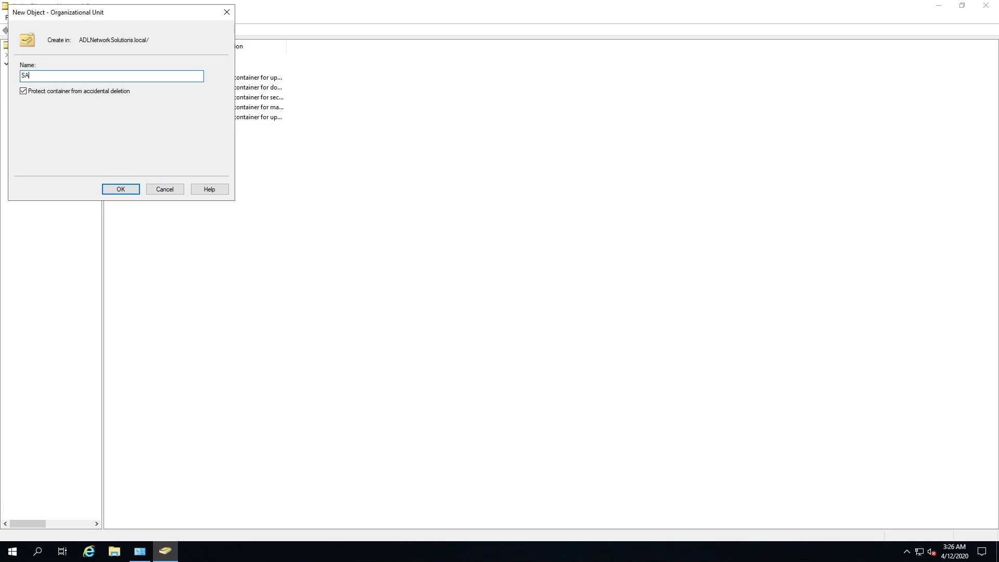
pyautogui.write('ales')
pyautogui.click(130, 192)
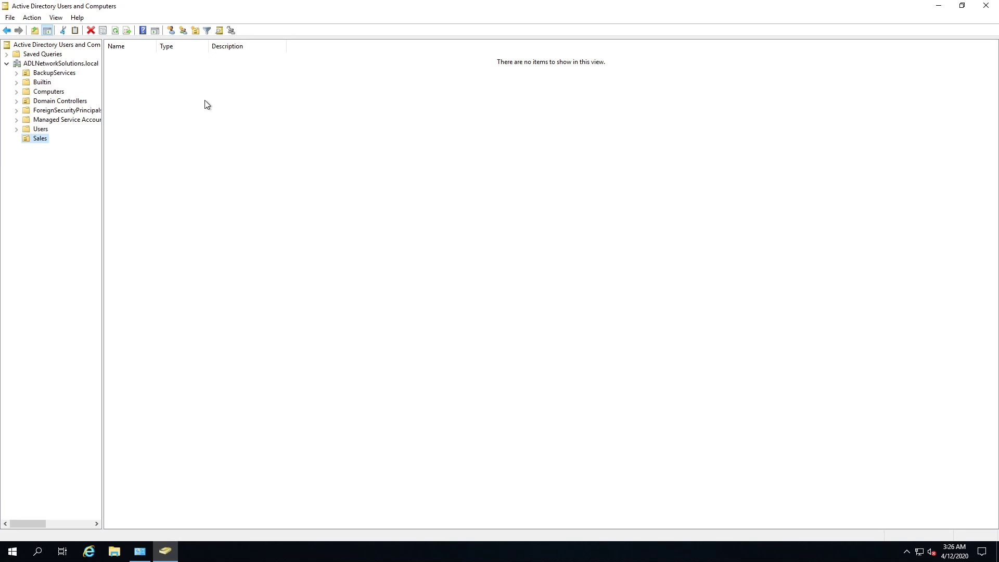
pyautogui.rightClick(177, 102)
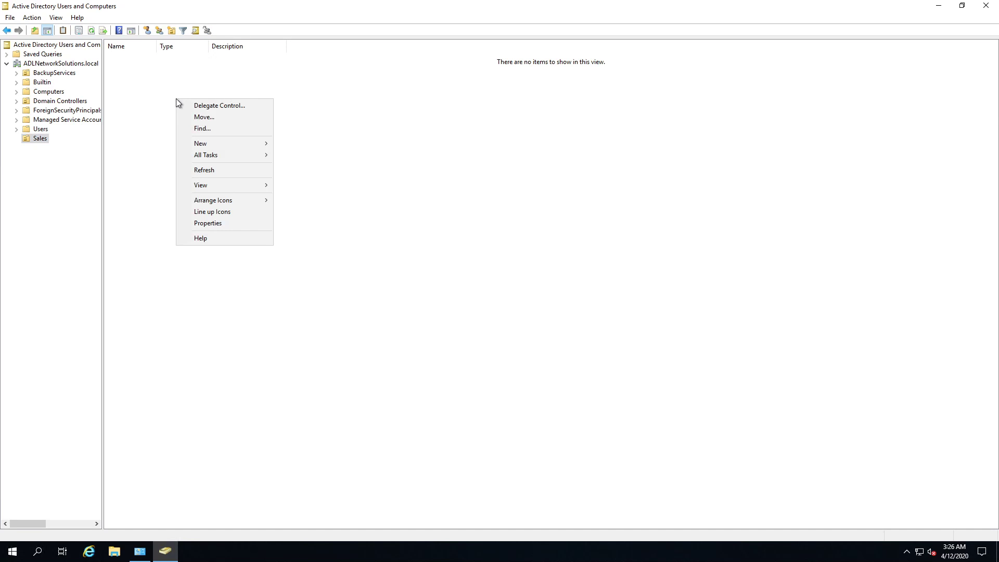
pyautogui.moveTo(236, 141)
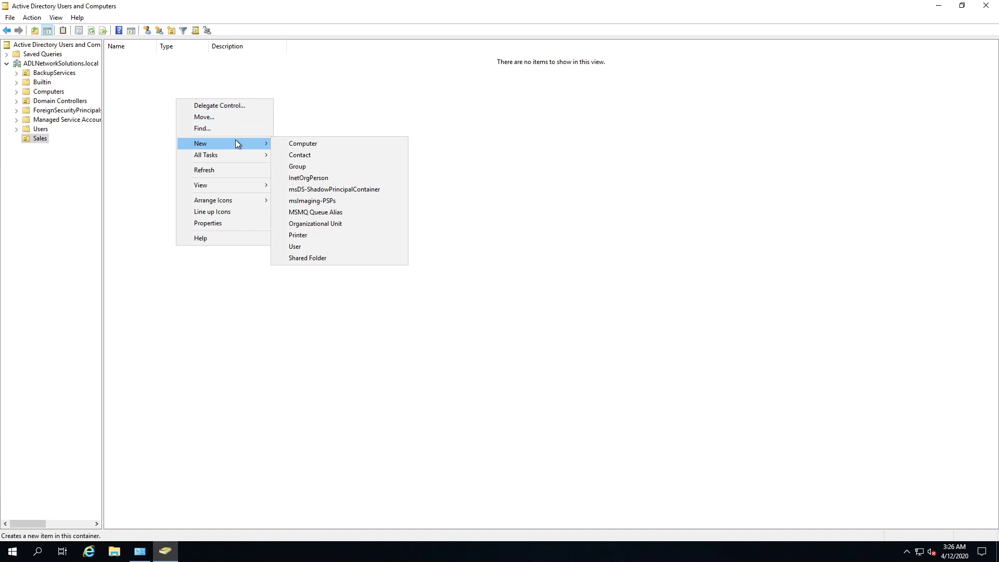
pyautogui.click(328, 247)
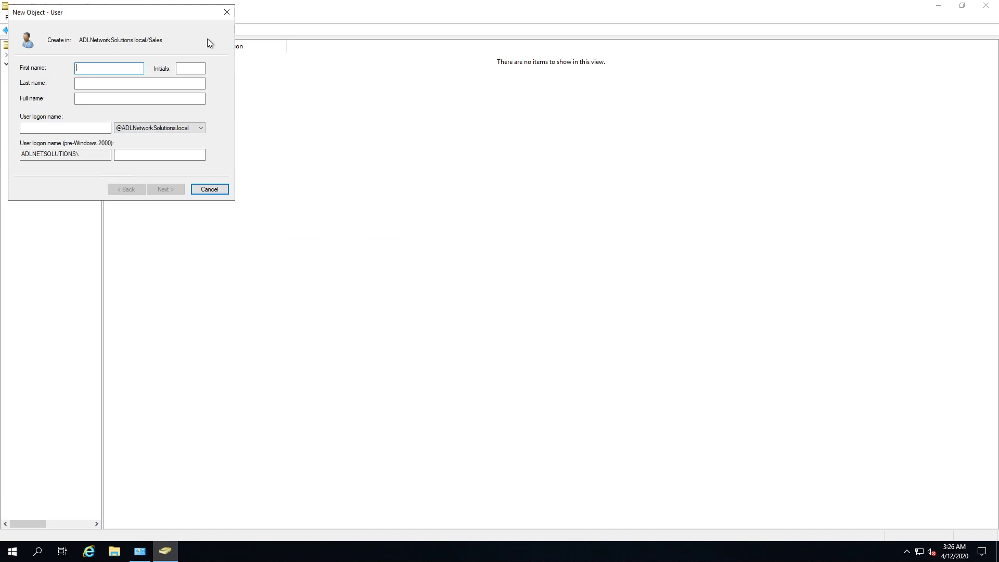
pyautogui.click(227, 12)
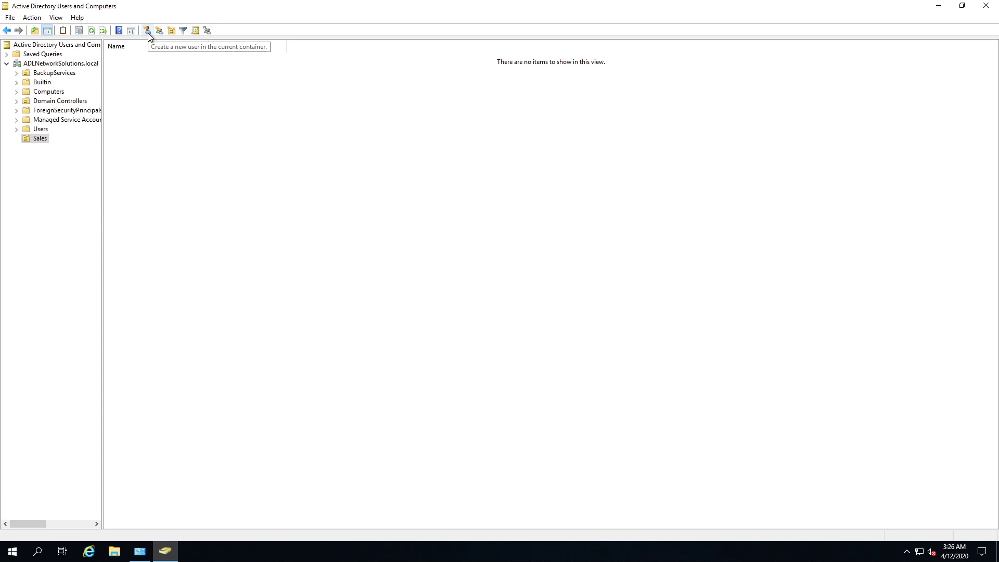
# Start a new user in the Sales organizational unit and enter the person's first and last name.
pyautogui.click(148, 31)
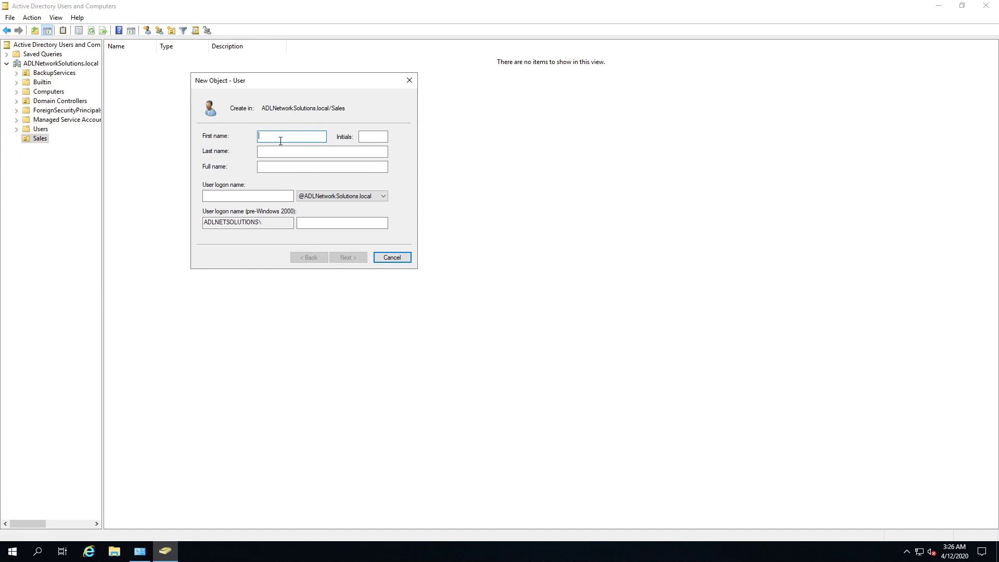
pyautogui.press('Tab')
pyautogui.press('Tab')
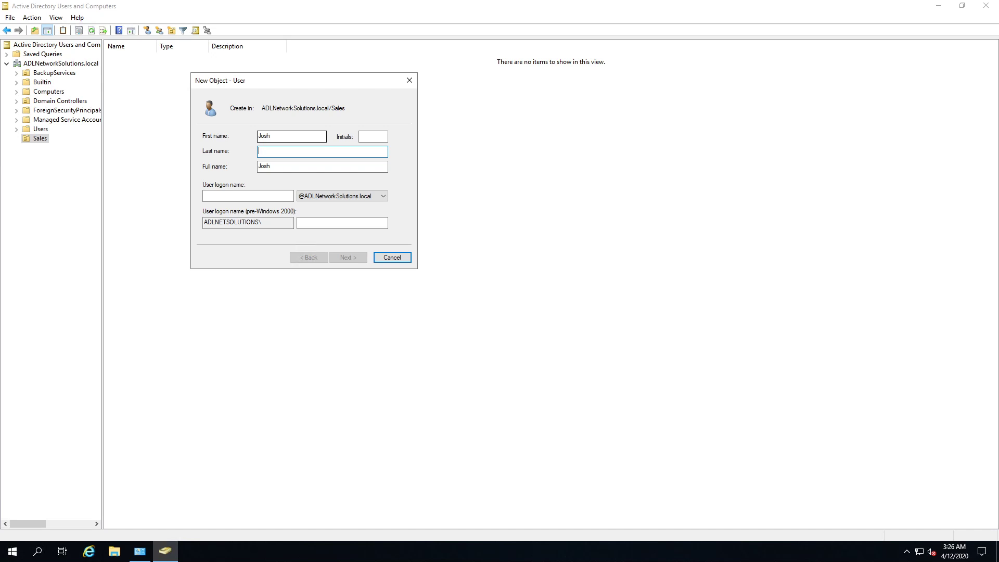
pyautogui.click(251, 196)
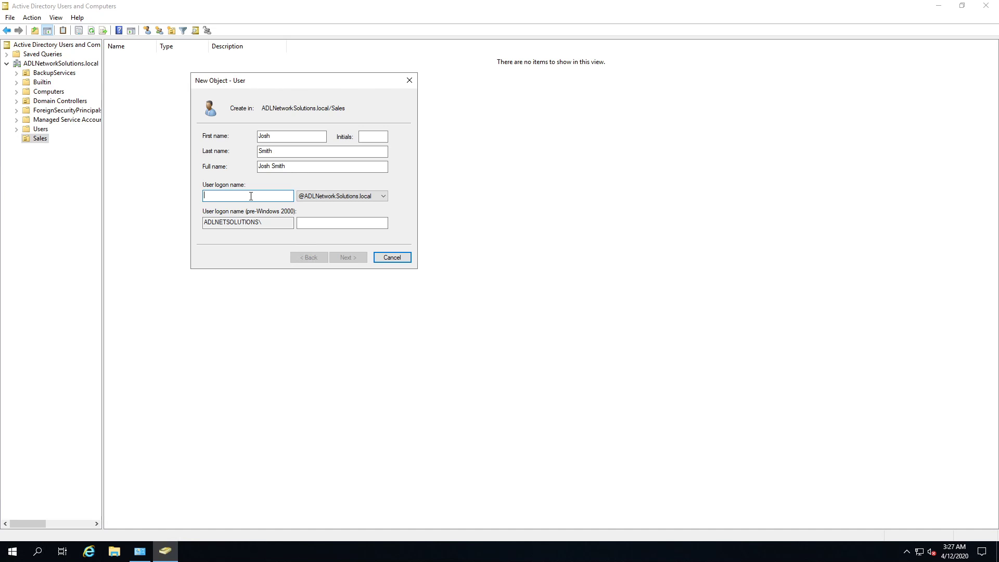
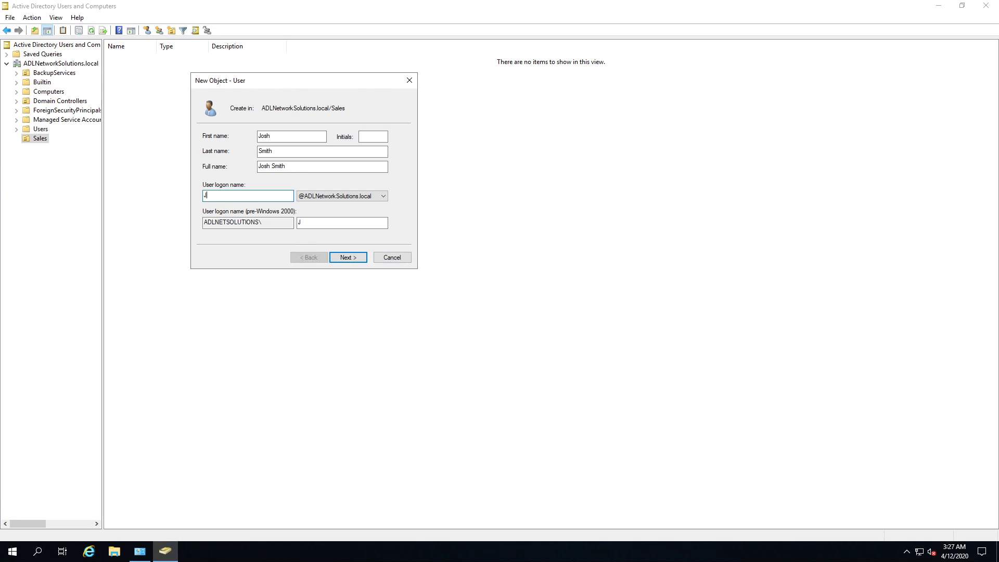
pyautogui.click(319, 201)
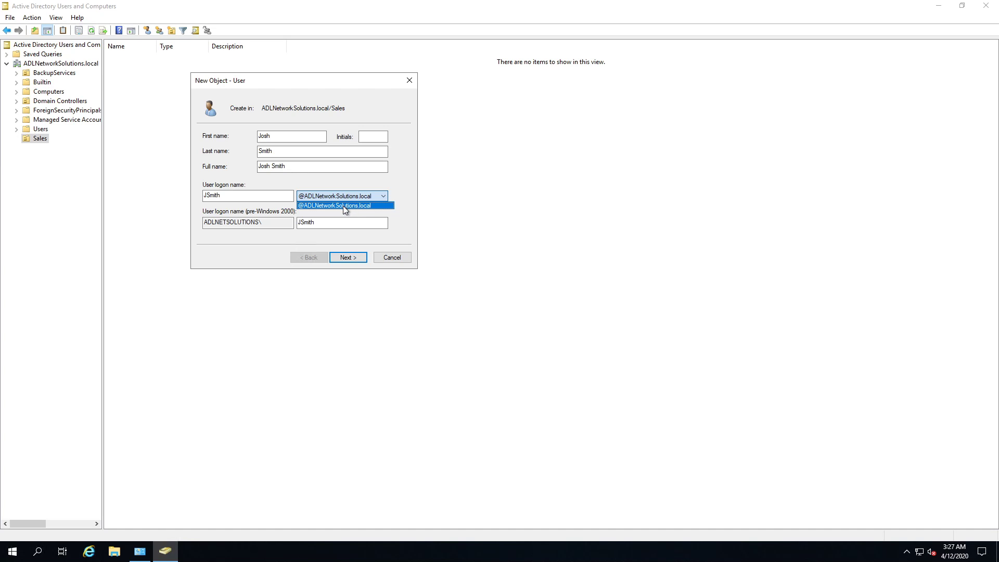
pyautogui.click(343, 205)
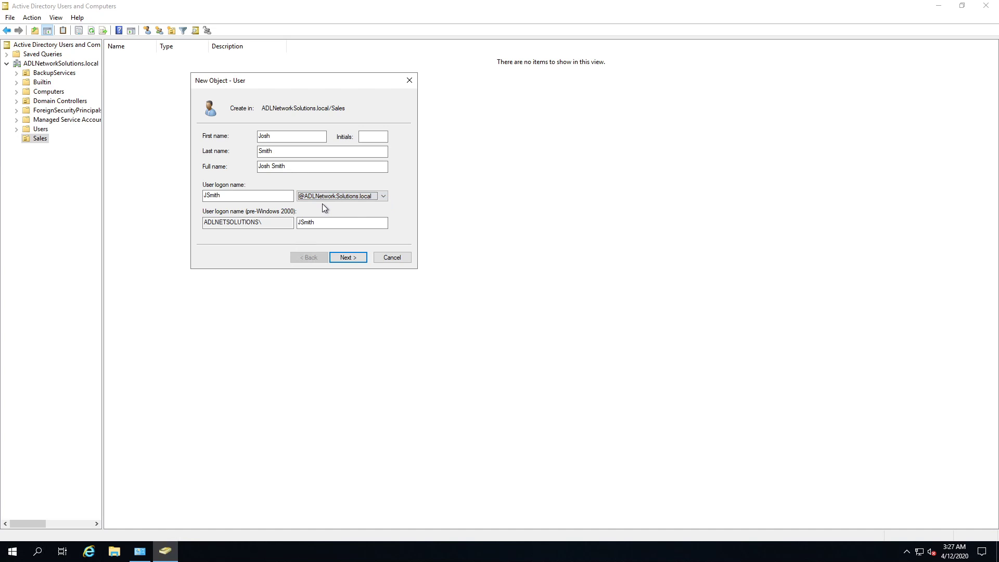
pyautogui.click(347, 258)
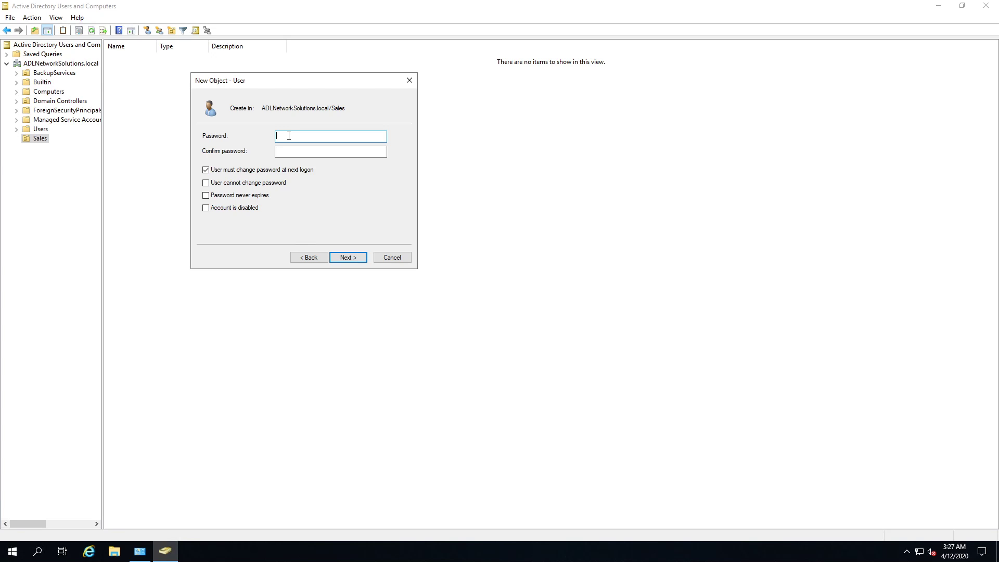
# Enter and confirm the account password, require a password change at next logon, and finish creating the user.
pyautogui.write('••••••••')
pyautogui.press('Tab')
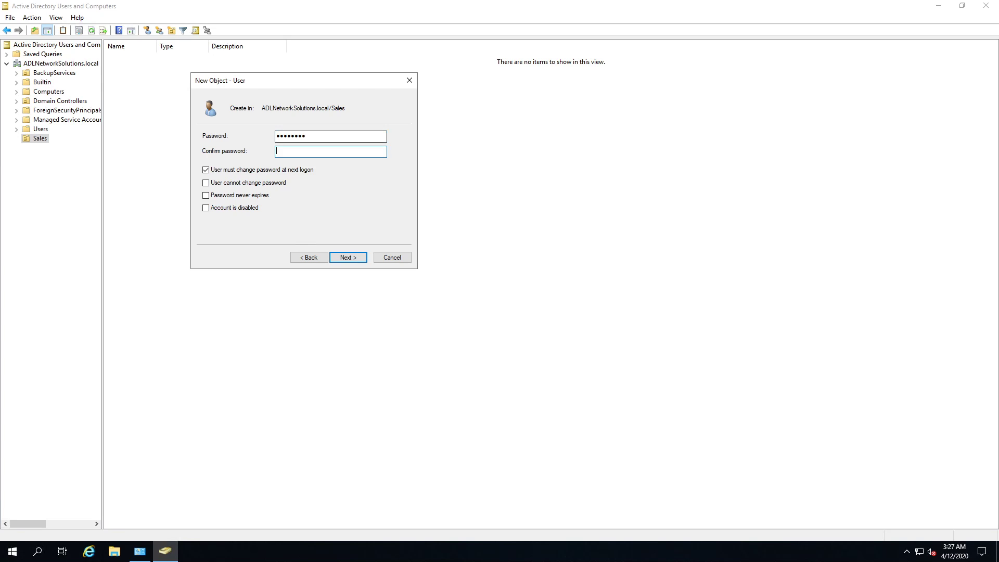
pyautogui.write('•••••••')
pyautogui.click(240, 171)
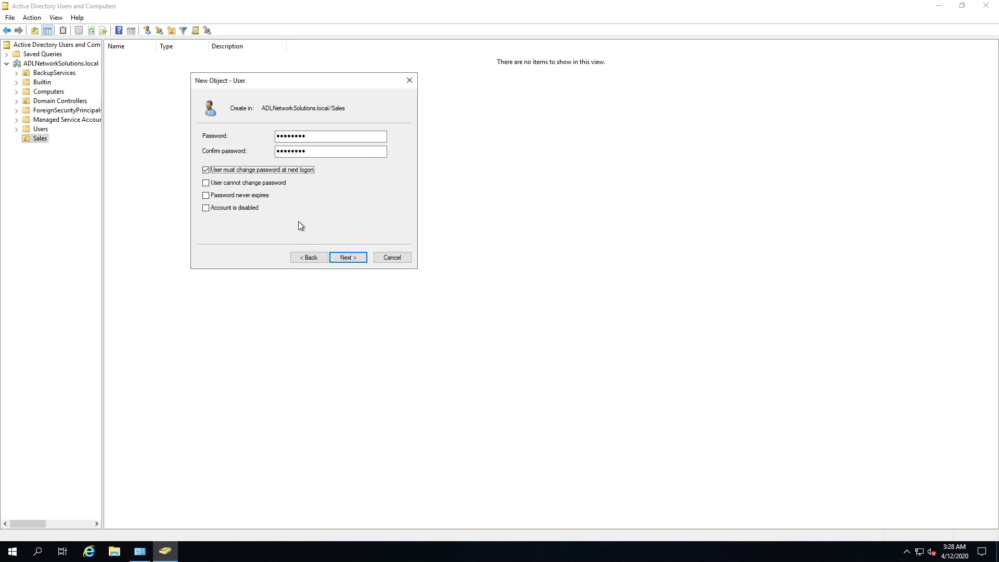
pyautogui.click(351, 258)
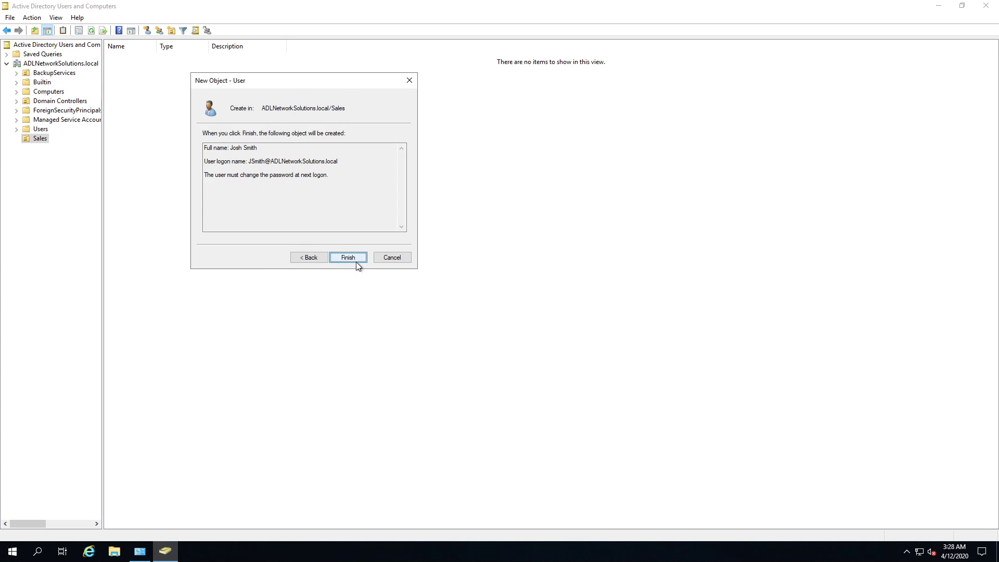
pyautogui.click(352, 259)
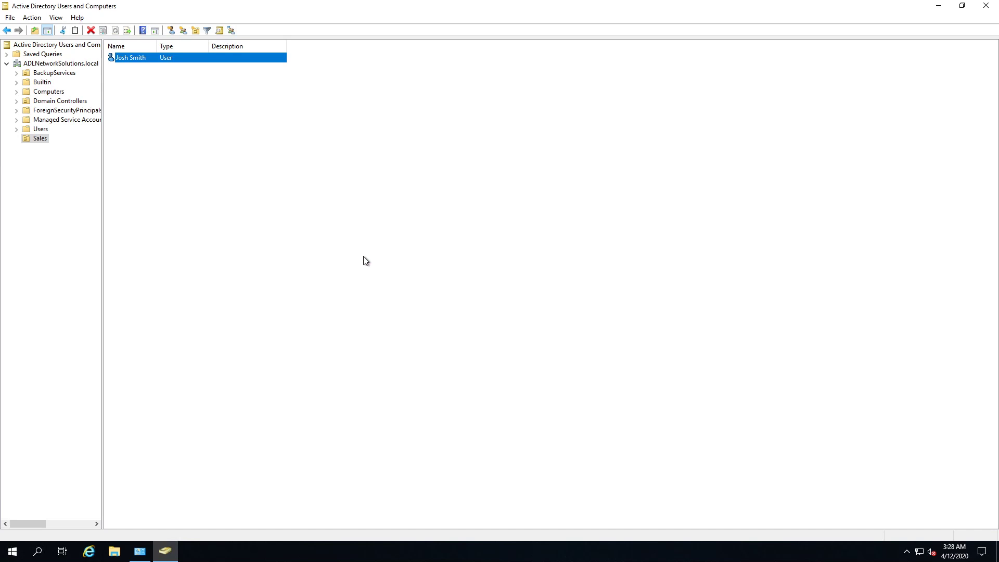